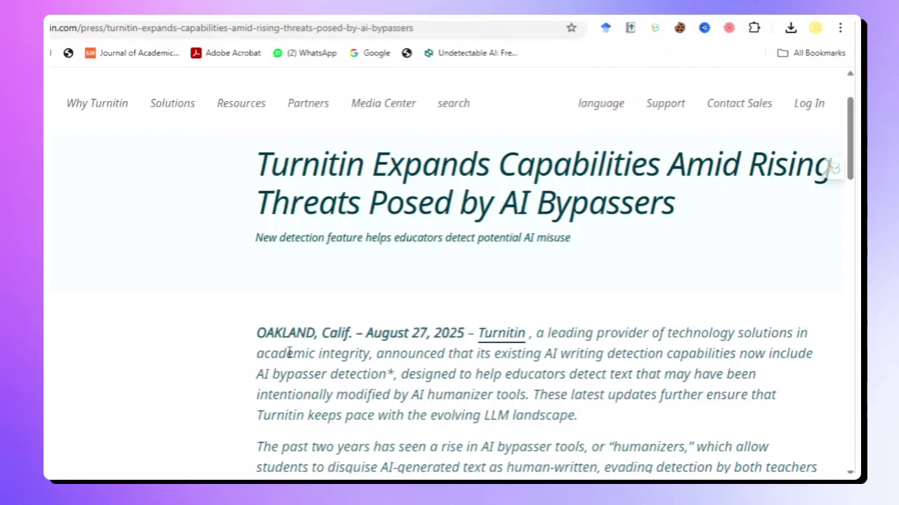
Browse the Ryne AI Humanizer page and open its advanced fine-tuning Settings panel.
left_click(847, 110)
scroll(846, 110, "down", 2)
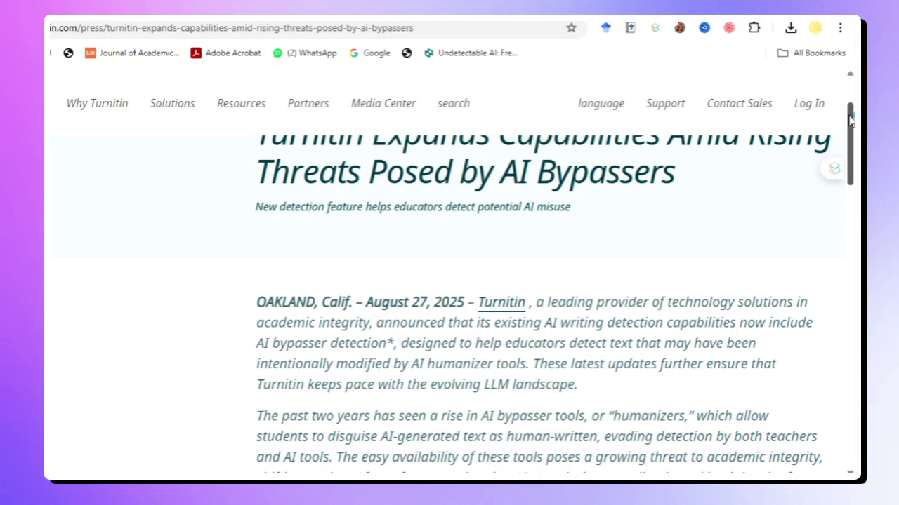
scroll(539, 281, "down", 4)
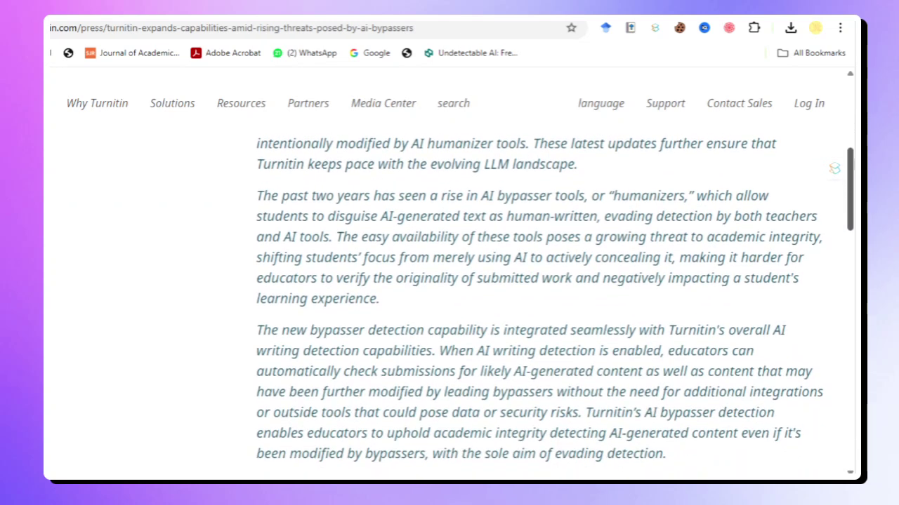
scroll(539, 281, "down", 4)
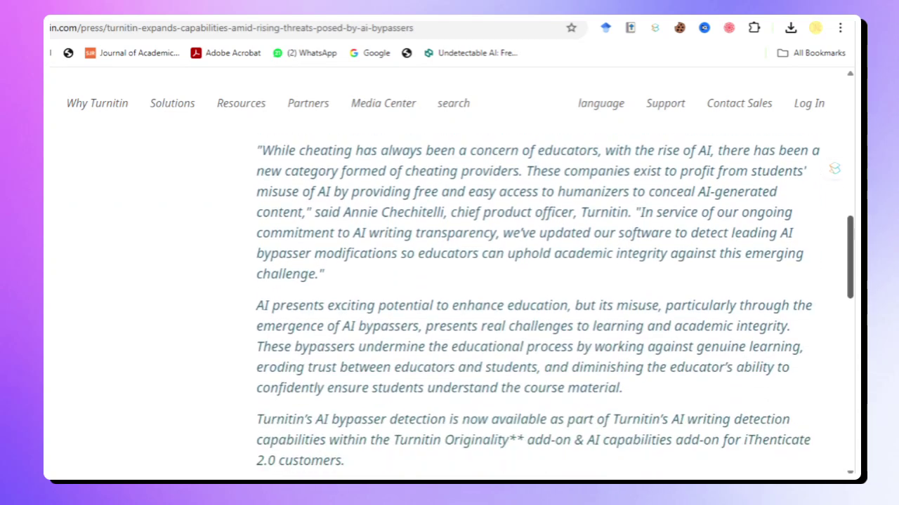
scroll(540, 281, "down", 2)
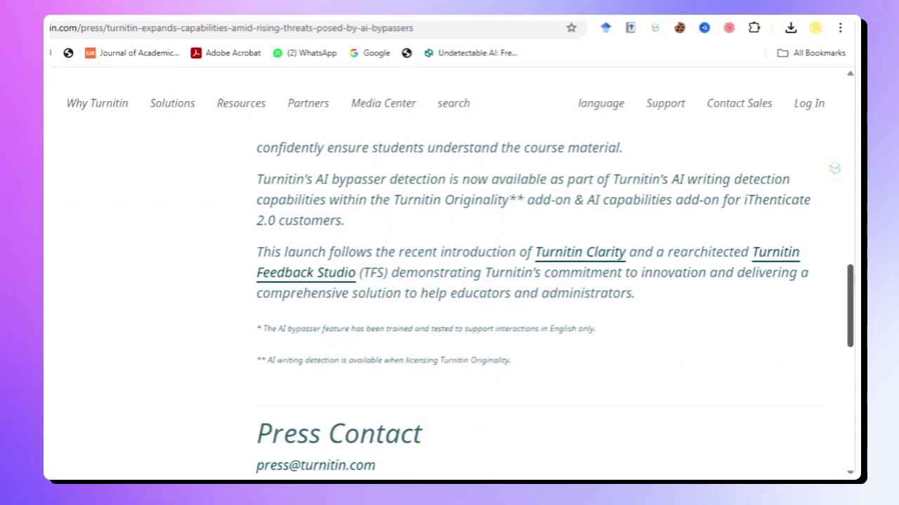
scroll(540, 281, "up", 10)
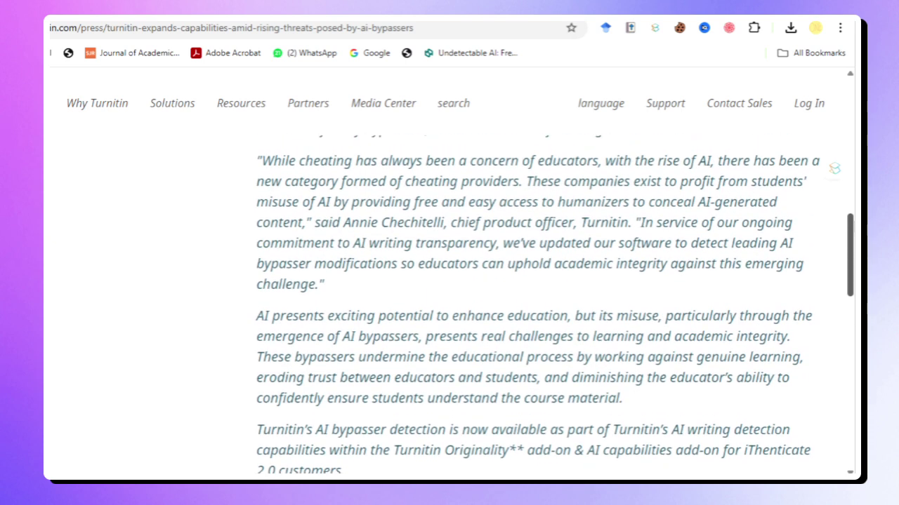
scroll(851, 104, "up", 3)
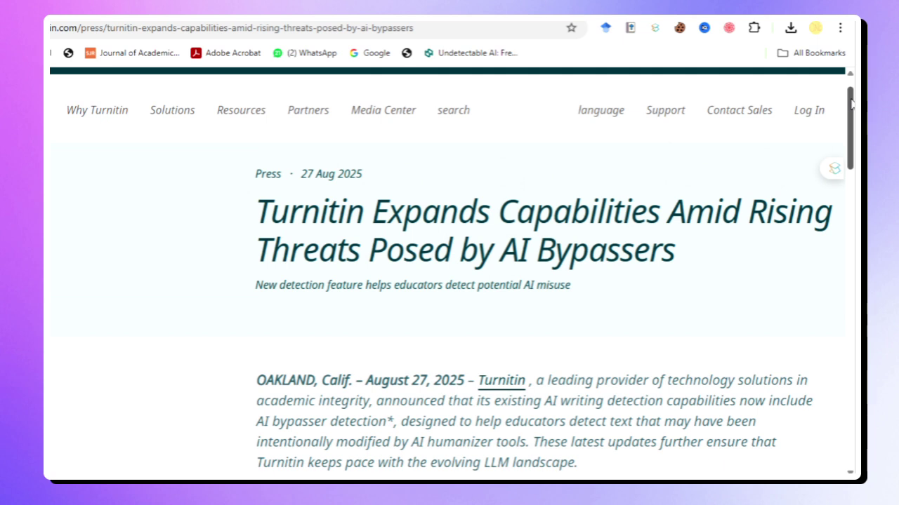
scroll(290, 355, "down", 1)
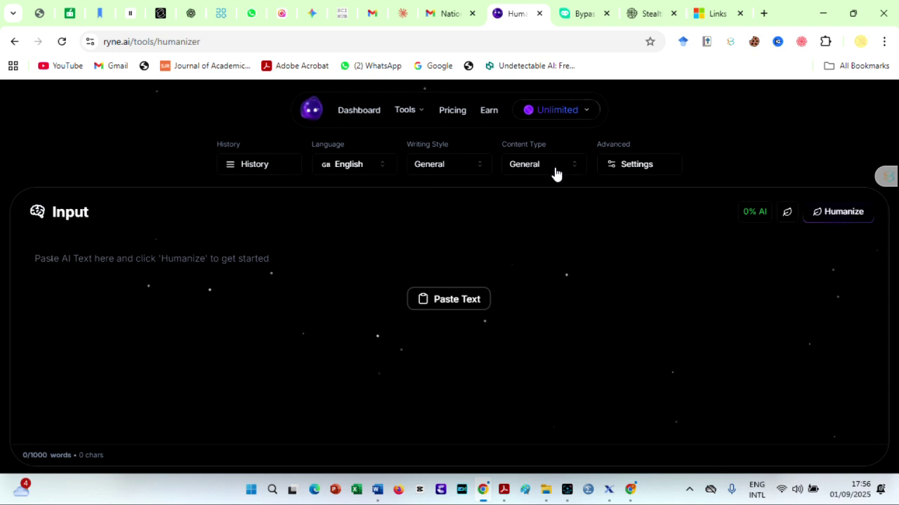
left_click(622, 177)
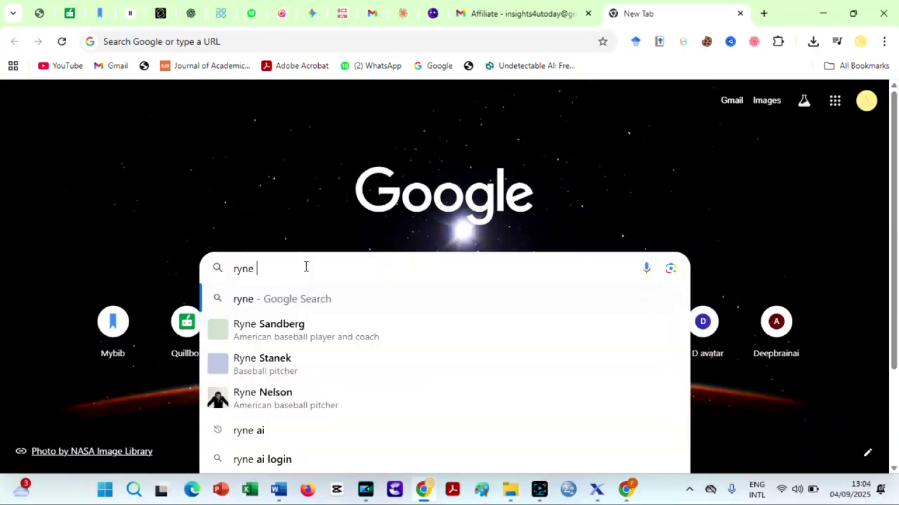
Search Google for 'ryne ai' and open the Ryne AI website from the results.
type("ai")
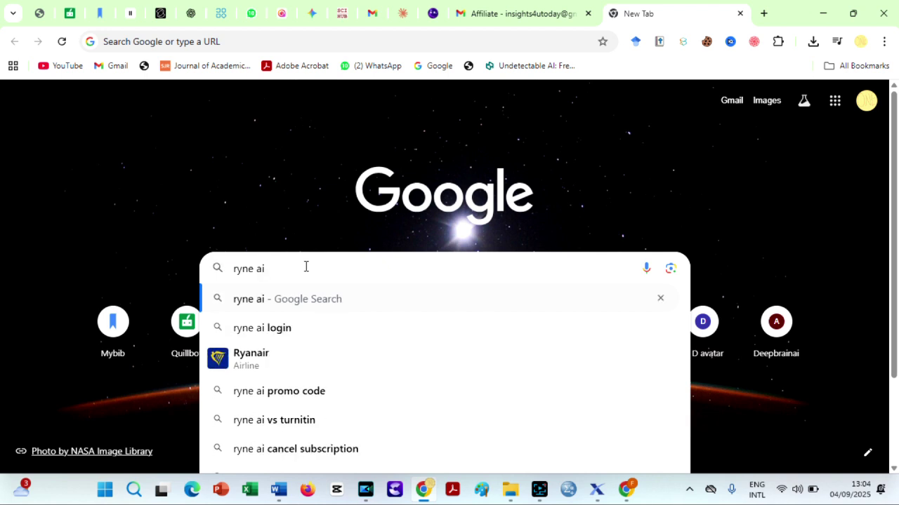
key("Return")
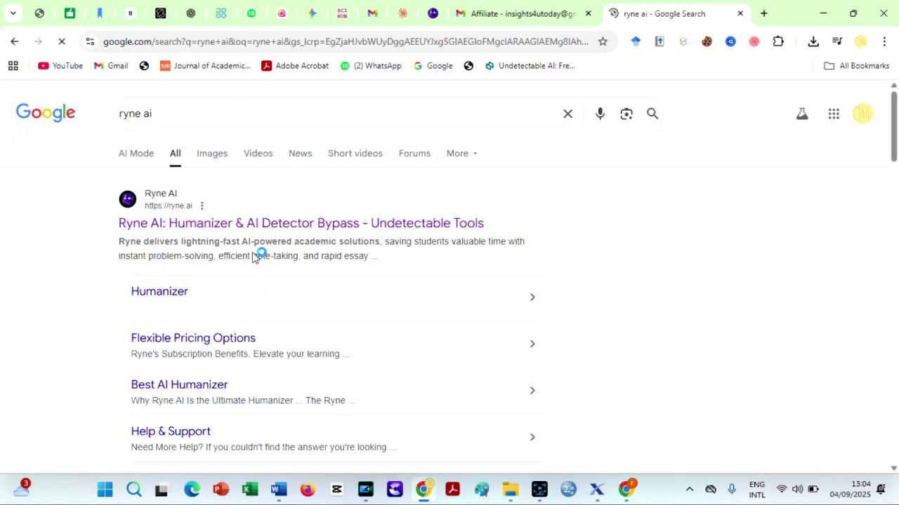
left_click(307, 228)
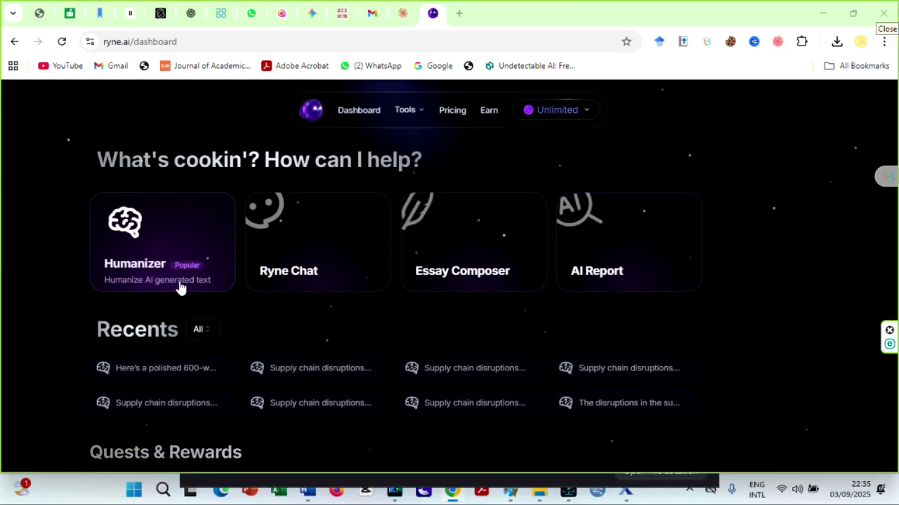
Open the Humanizer's fine-tuning settings and set Creativity Level to 70%, leaving Length Ratio at 1x.
left_click(170, 237)
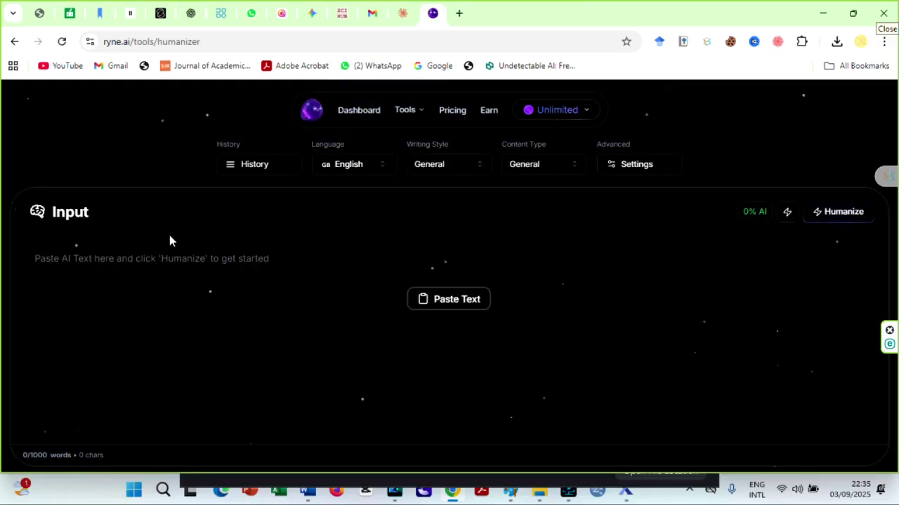
left_click(624, 168)
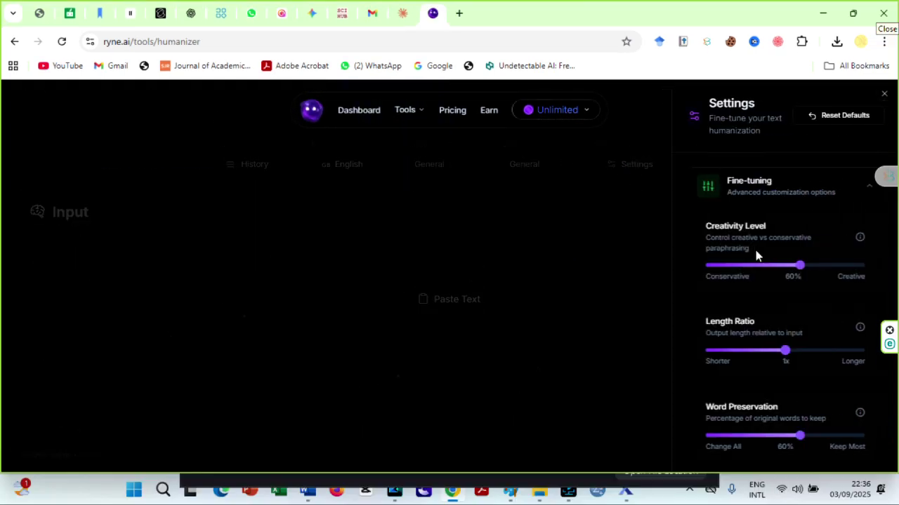
left_click(804, 269)
left_click(809, 269)
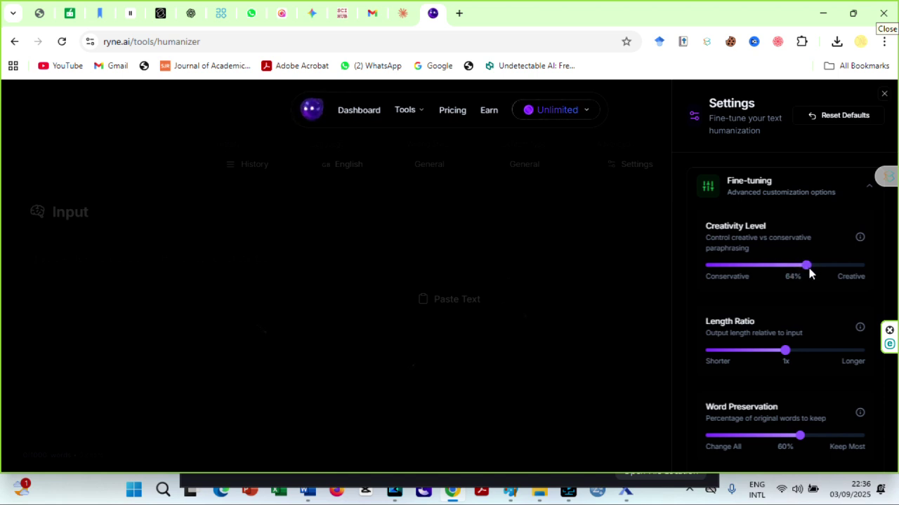
left_click(807, 269)
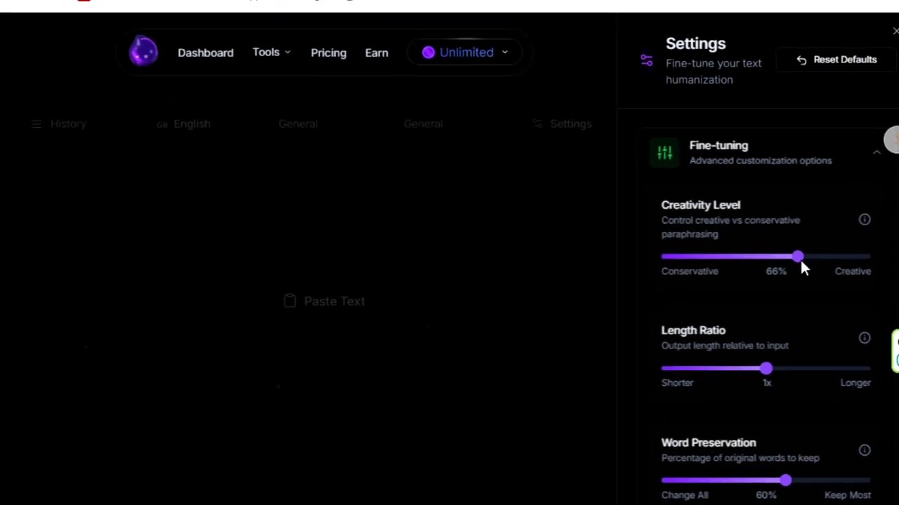
left_click(799, 258)
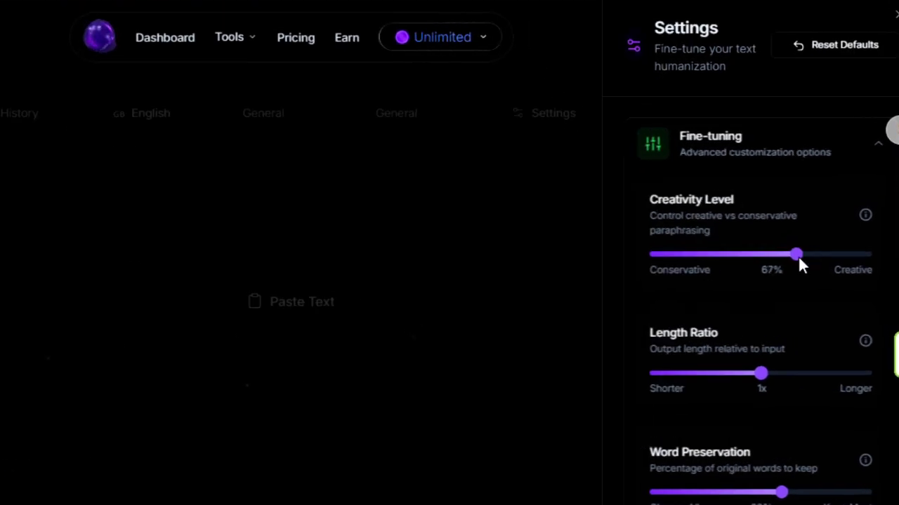
left_click(794, 254)
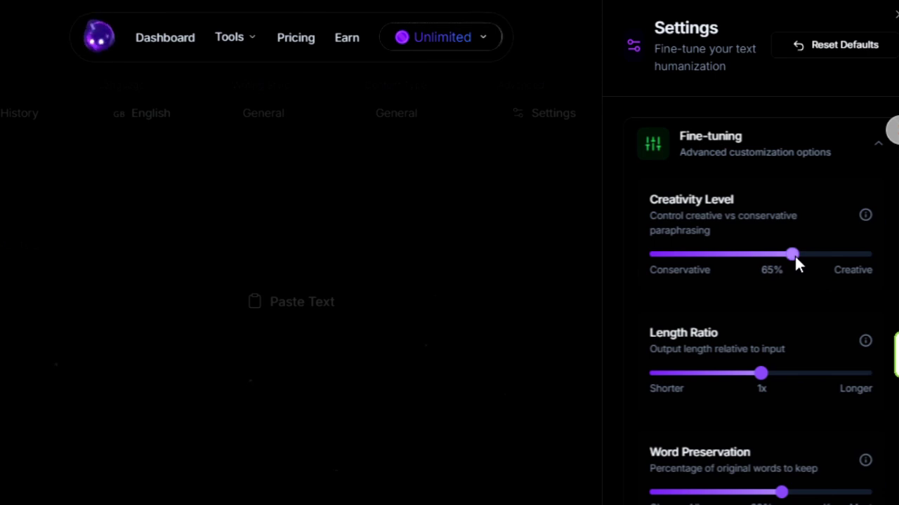
left_click(796, 257)
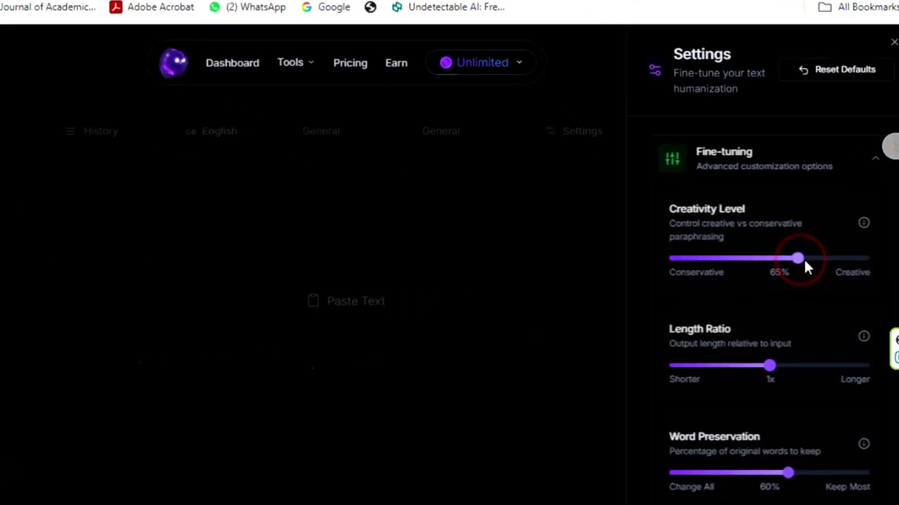
left_click(813, 268)
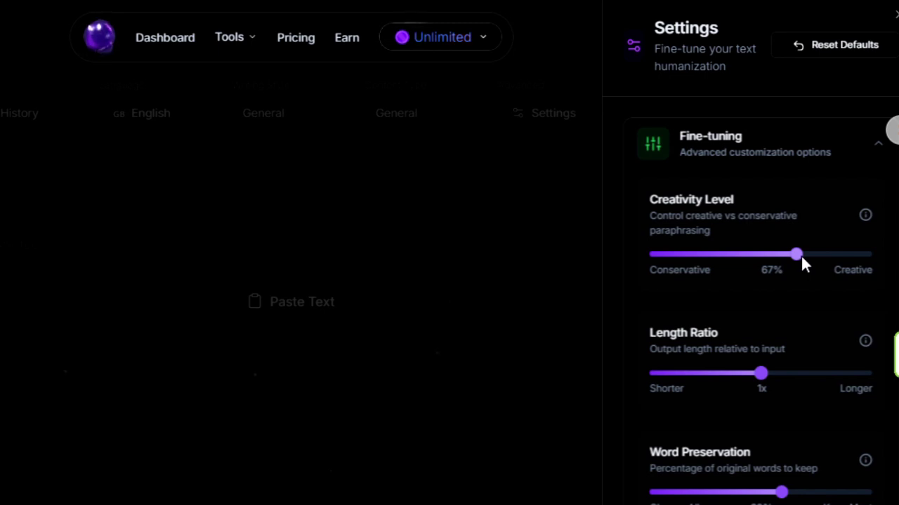
left_click(803, 259)
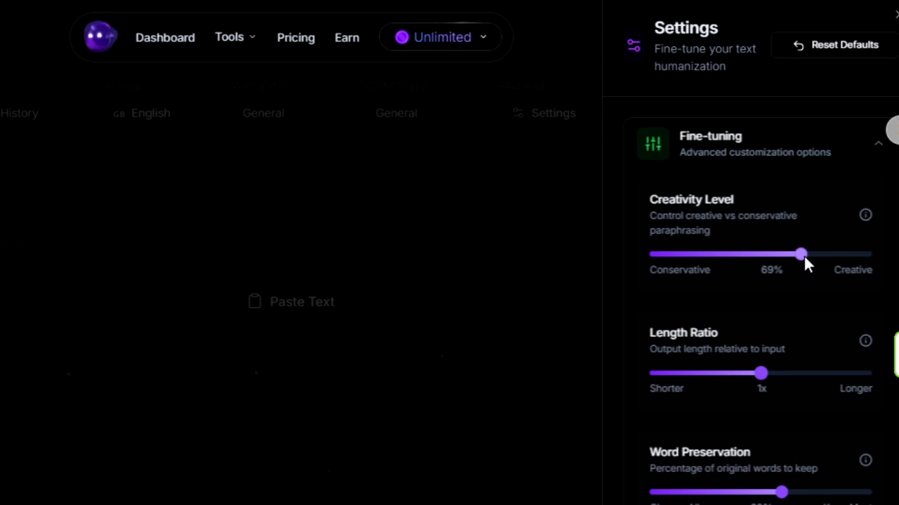
left_click(805, 258)
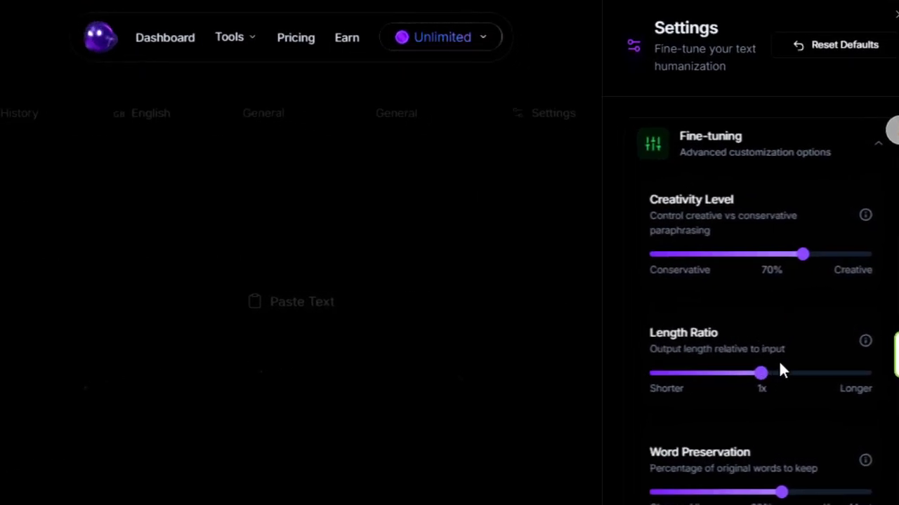
Keep Length Ratio at 1.1x and raise Word Preservation to 65%.
left_click(760, 377)
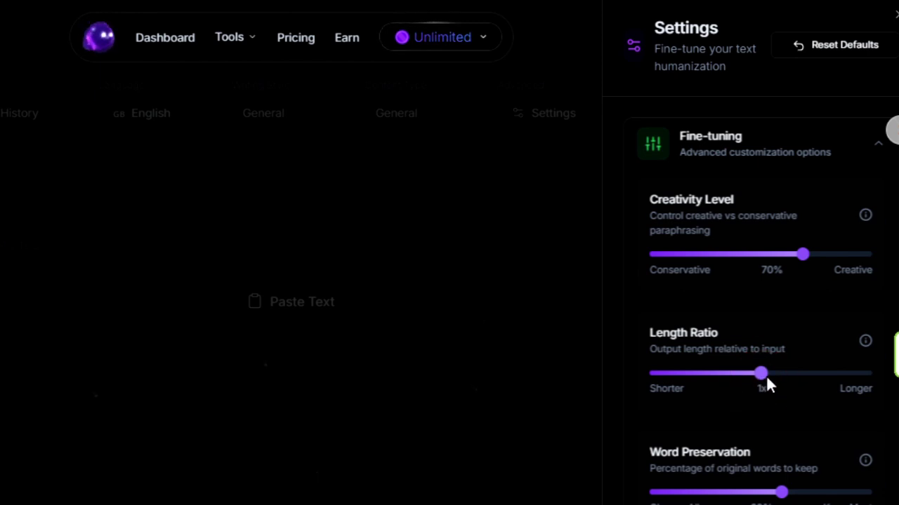
left_click(763, 375)
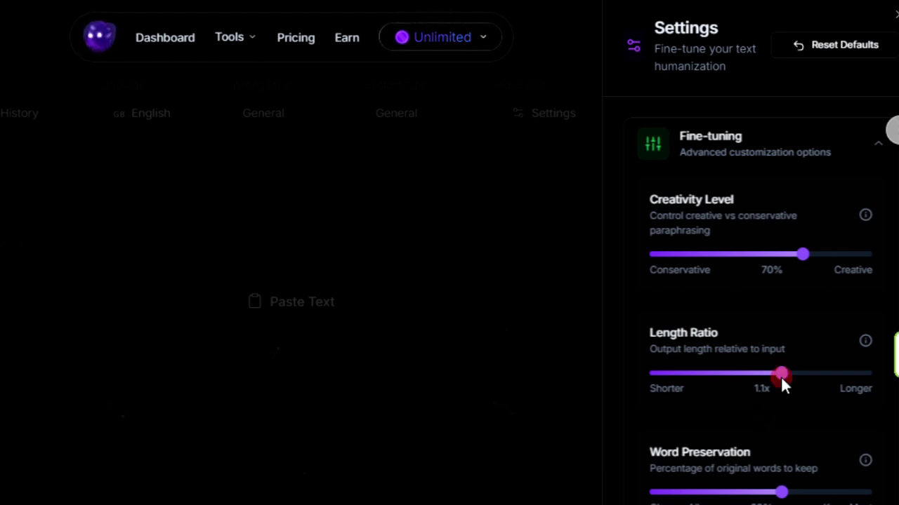
left_click(781, 376)
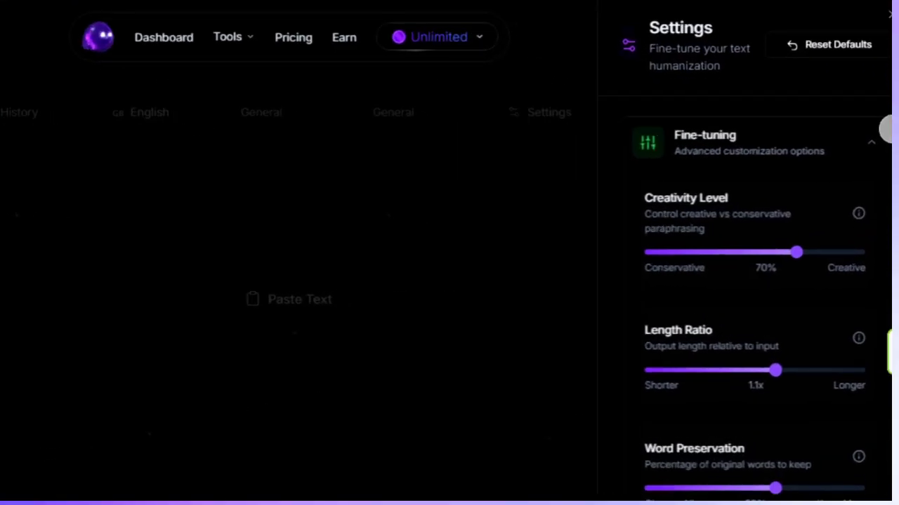
left_click(784, 491)
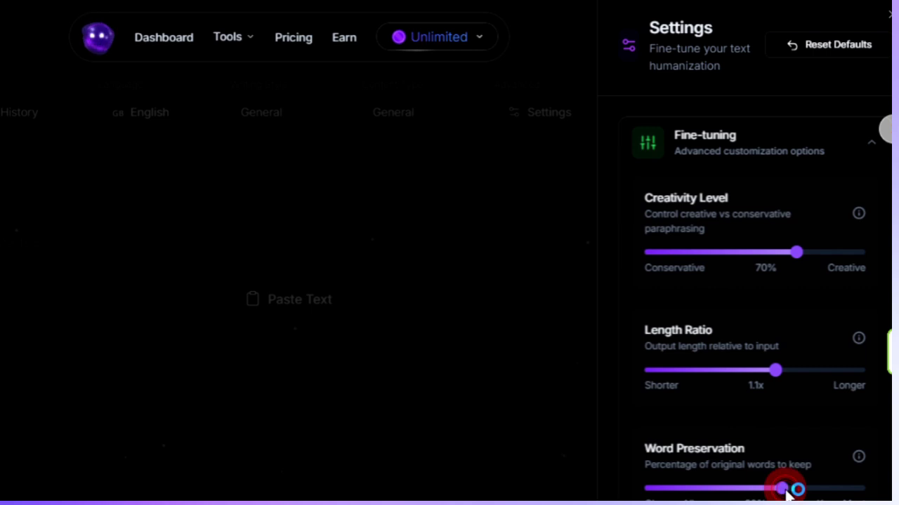
left_click(787, 491)
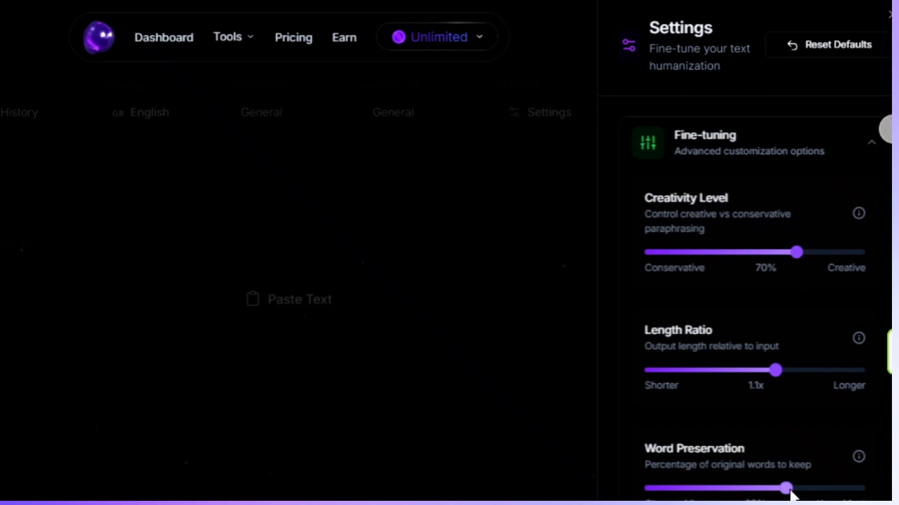
left_click(792, 493)
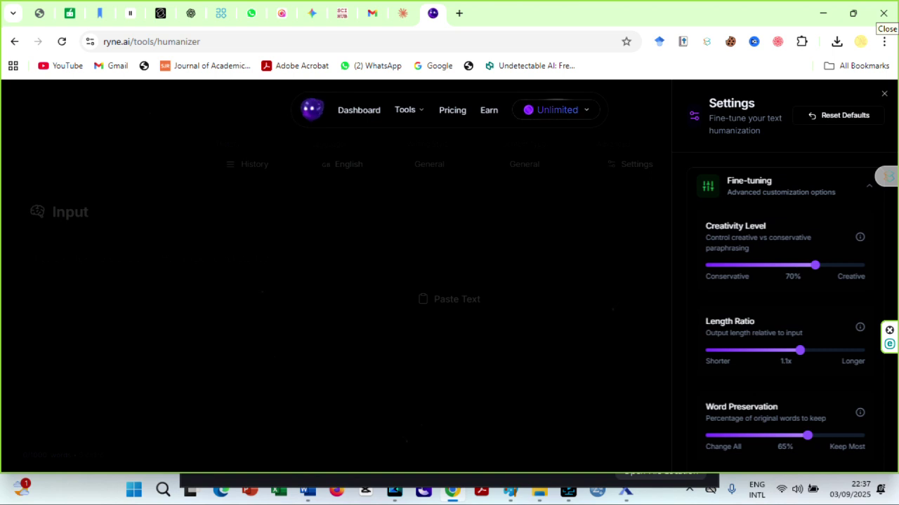
Close the fine-tuning settings and set the Writing Style to Formal.
left_click(599, 234)
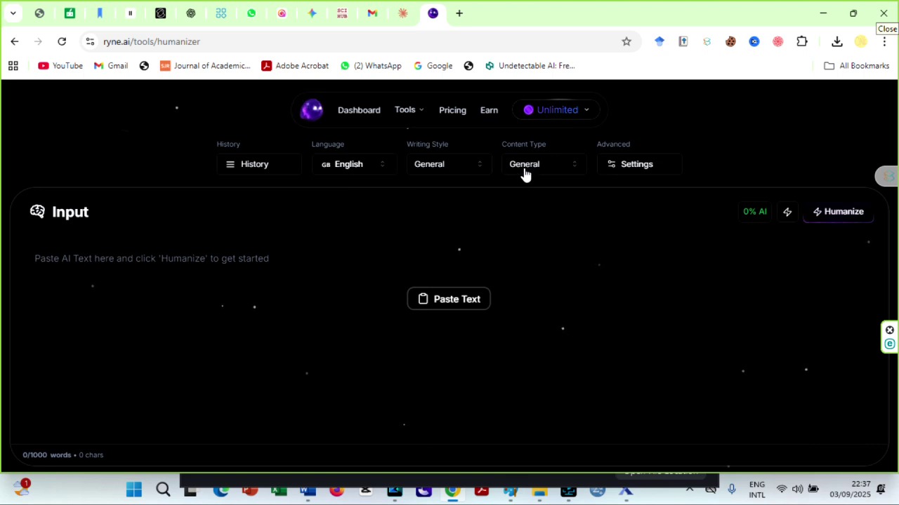
left_click(441, 167)
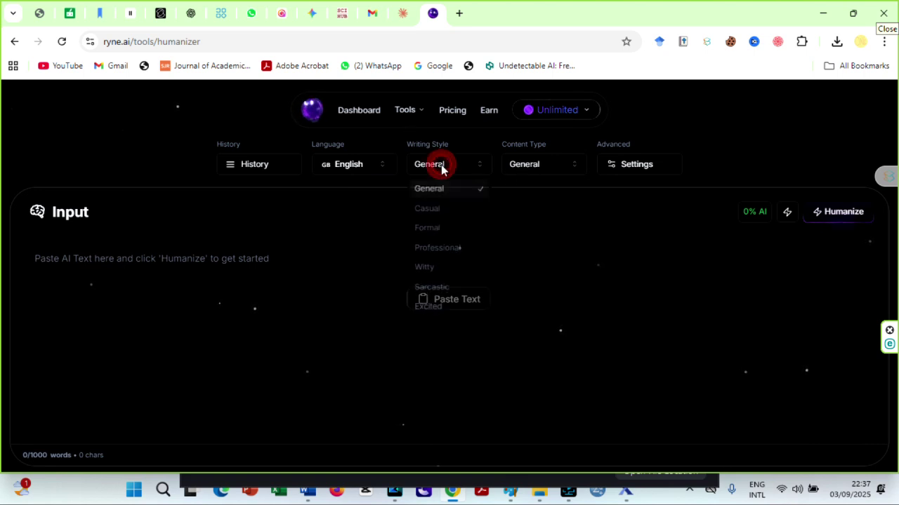
left_click(428, 231)
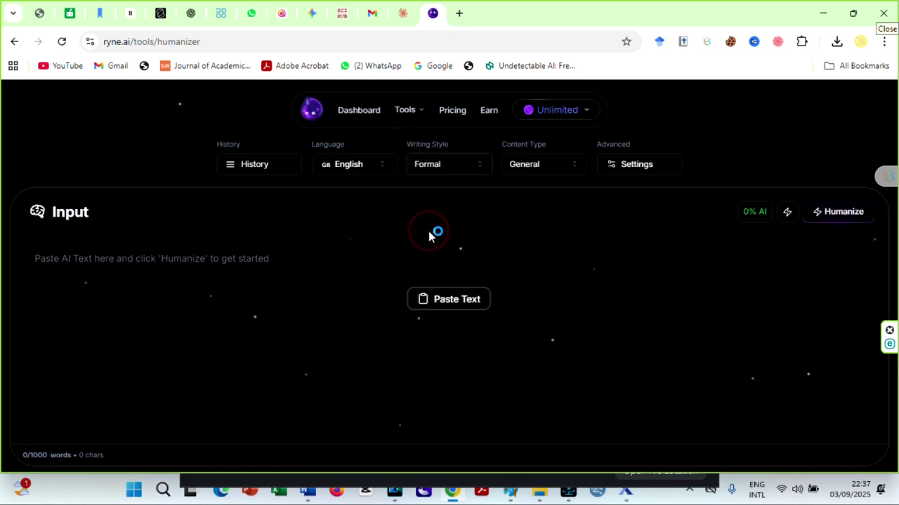
Set the Content Type to Essay and the humanizing mode to Normal.
left_click(539, 167)
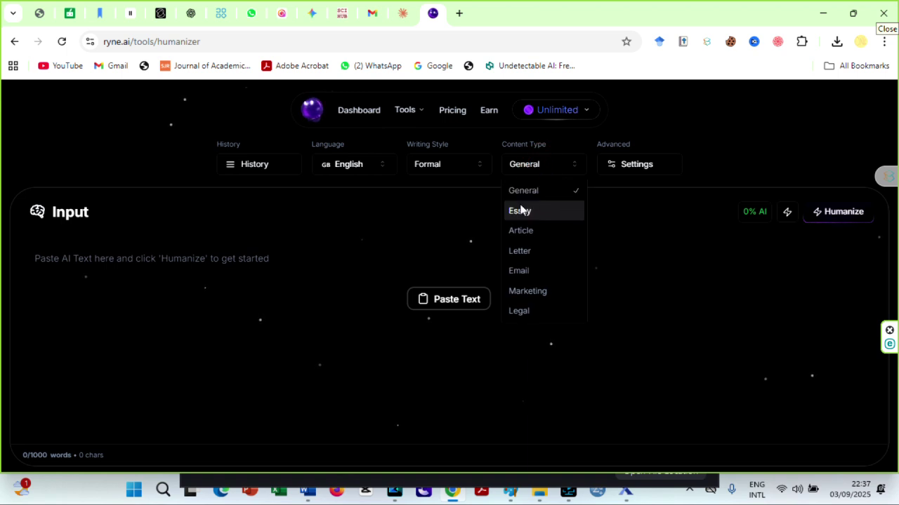
left_click(510, 219)
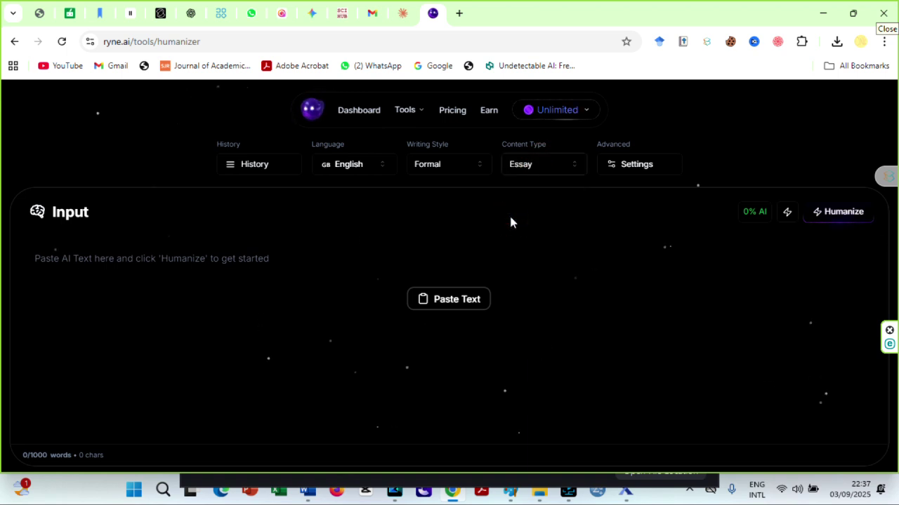
left_click(787, 213)
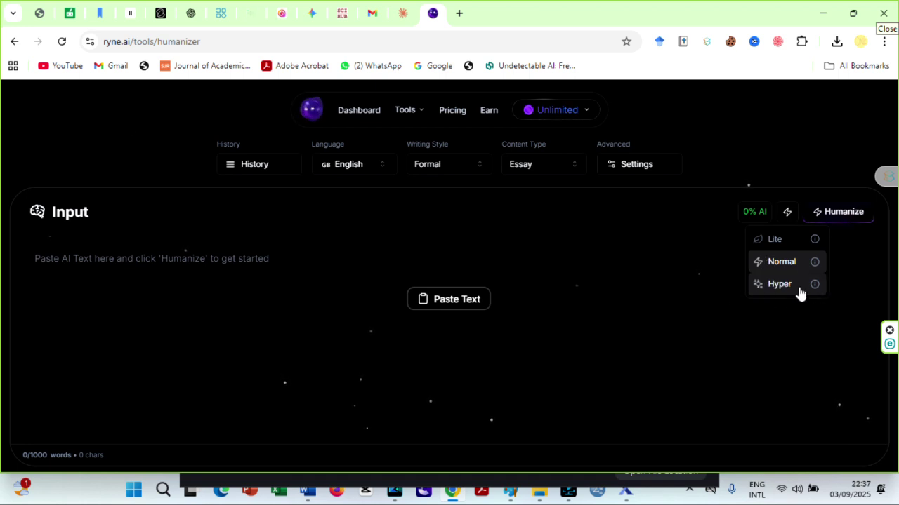
left_click(779, 262)
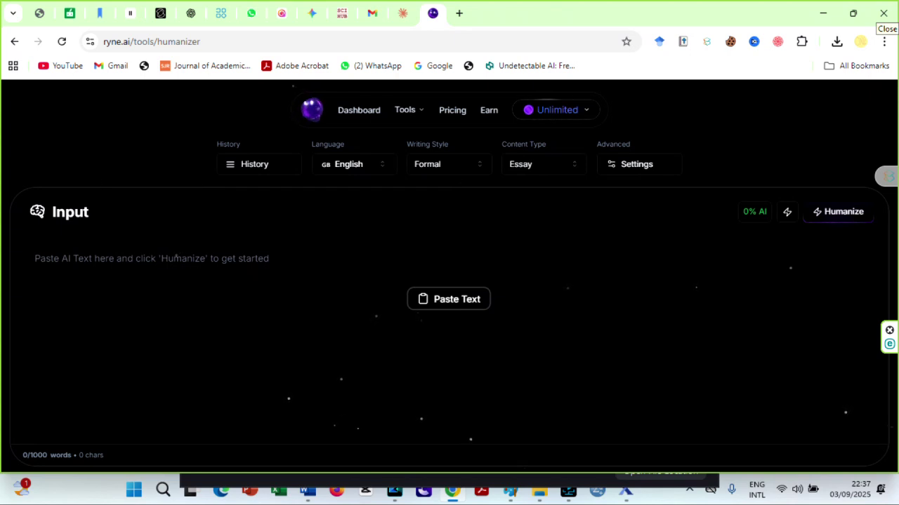
Copy ChatGPT's two-paragraph feedback mechanisms response and go back to the Ryne AI tab.
key("ctrl+6")
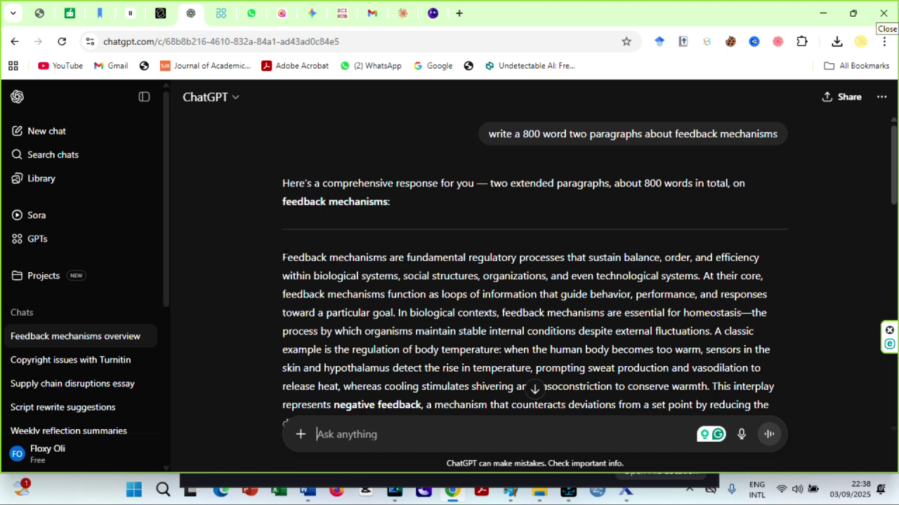
left_click_drag(283, 257, 778, 321)
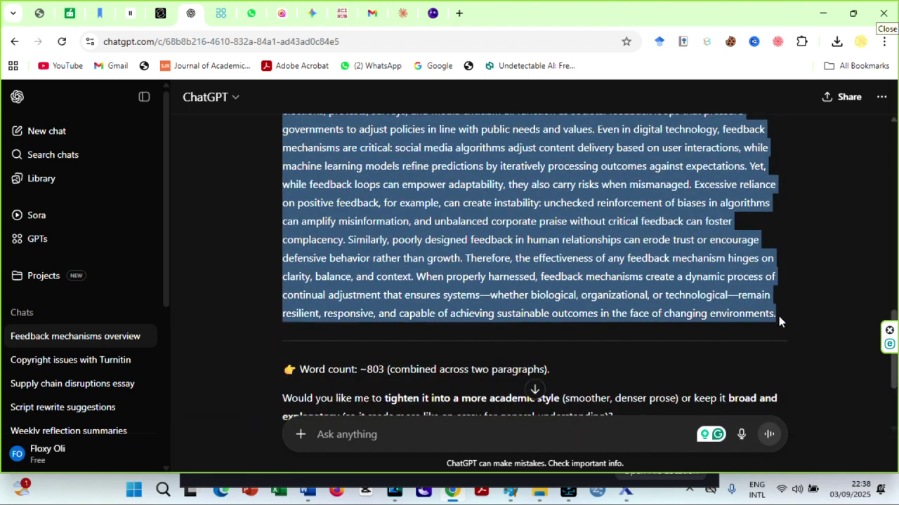
right_click(609, 236)
left_click(411, 254)
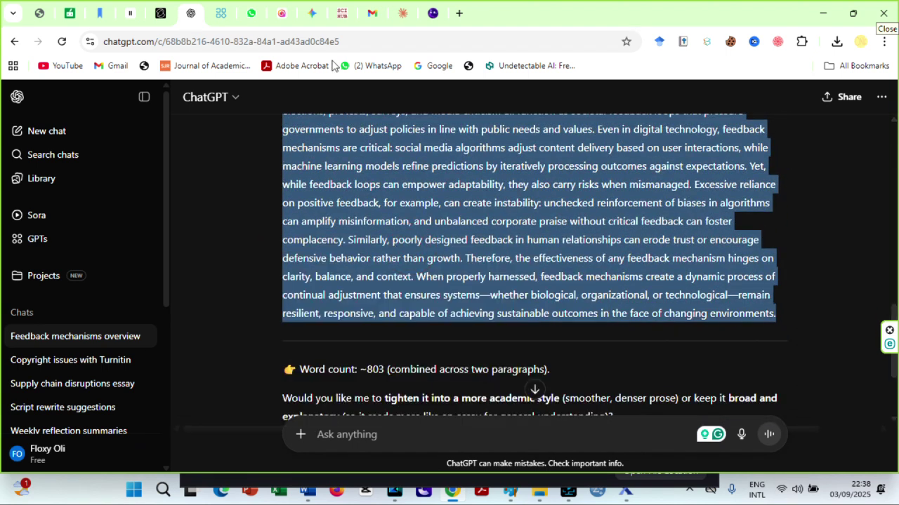
left_click(434, 13)
Paste the essay, humanize it into a 660-word 2% AI output, and paste that into Word.
left_click(440, 301)
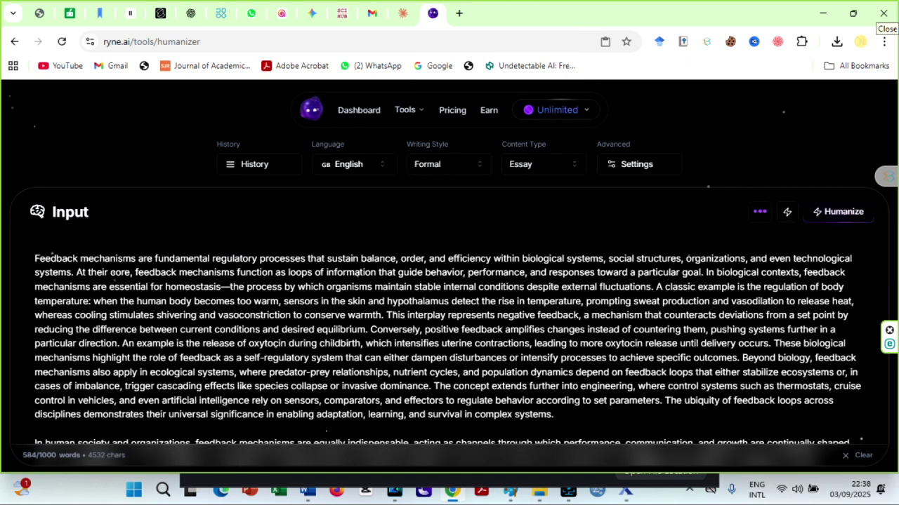
left_click(845, 215)
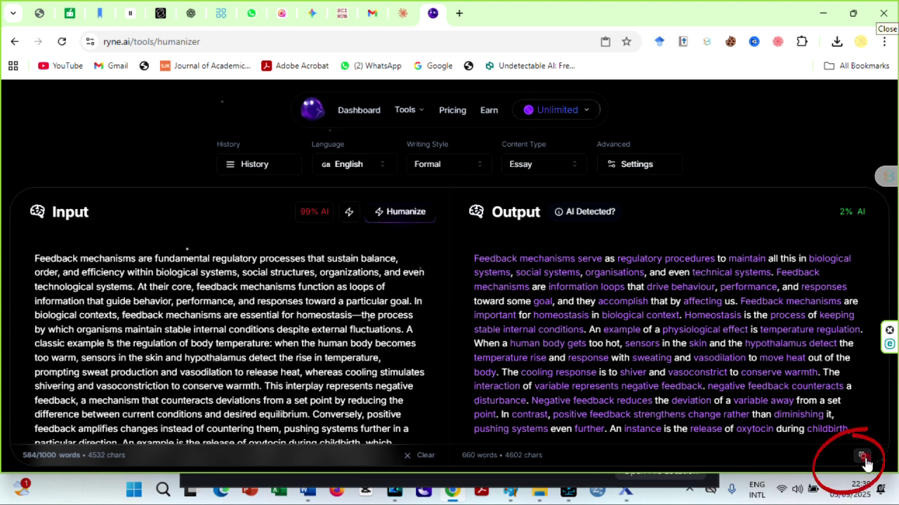
left_click(865, 460)
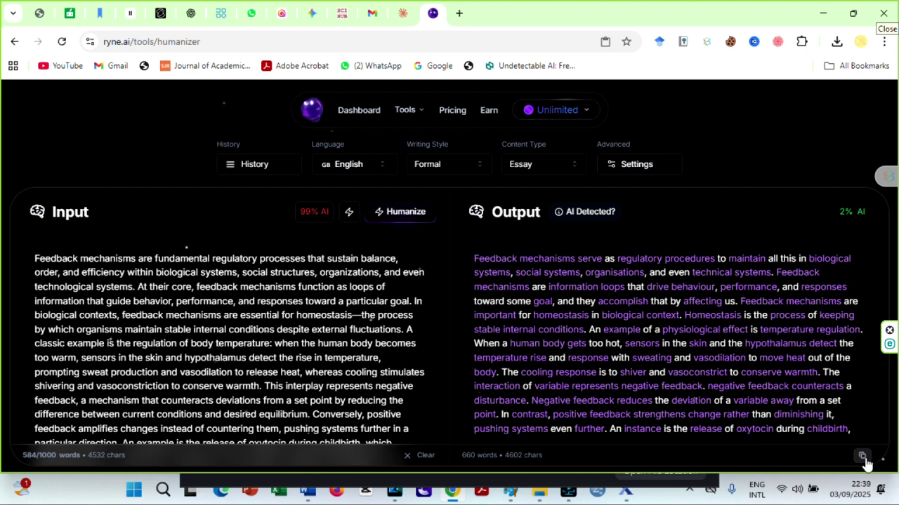
key("alt+Tab")
key("ctrl+v")
Save the Word document in Downloads as 'setting in Ryne'.
left_click_drag(893, 421, 893, 151)
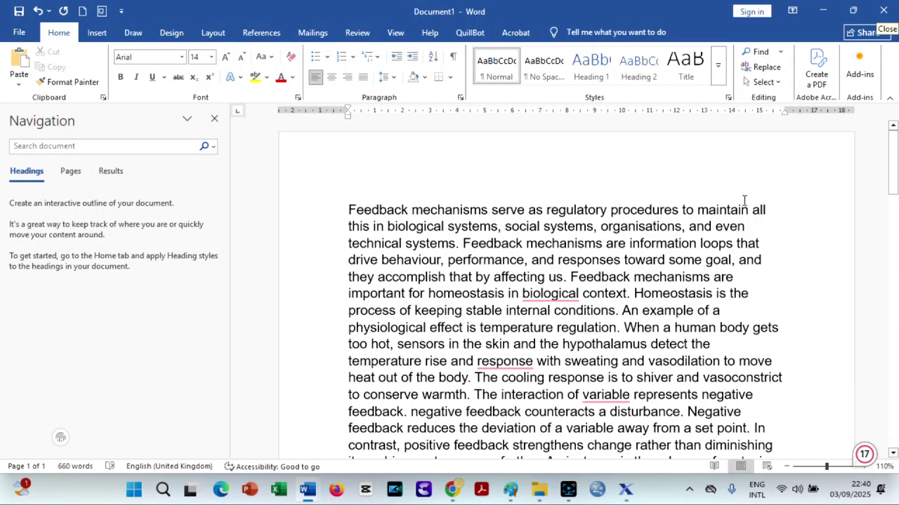
left_click(19, 32)
left_click(42, 209)
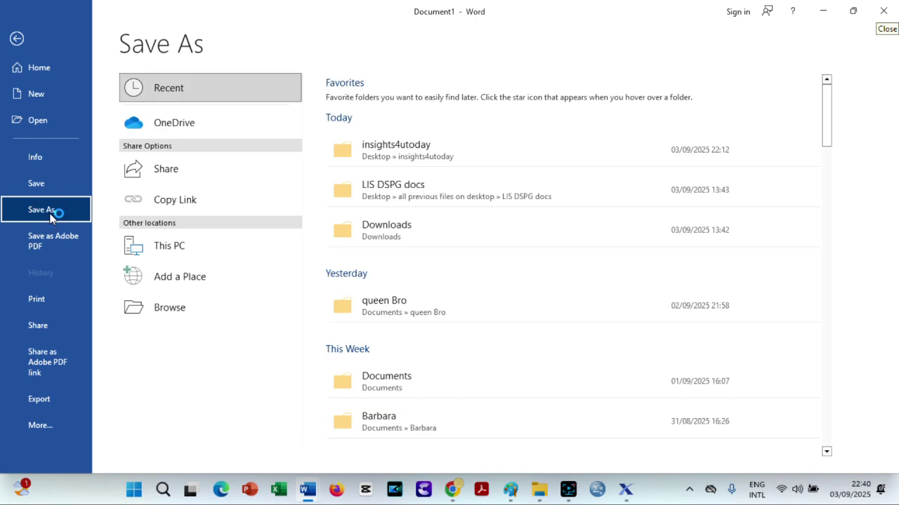
left_click(373, 230)
type("setting i")
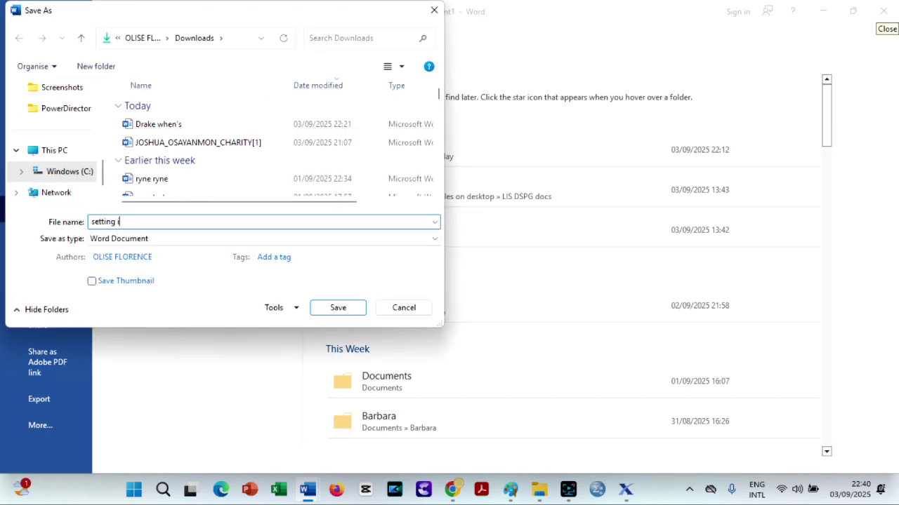
type("n Ryne")
left_click(366, 302)
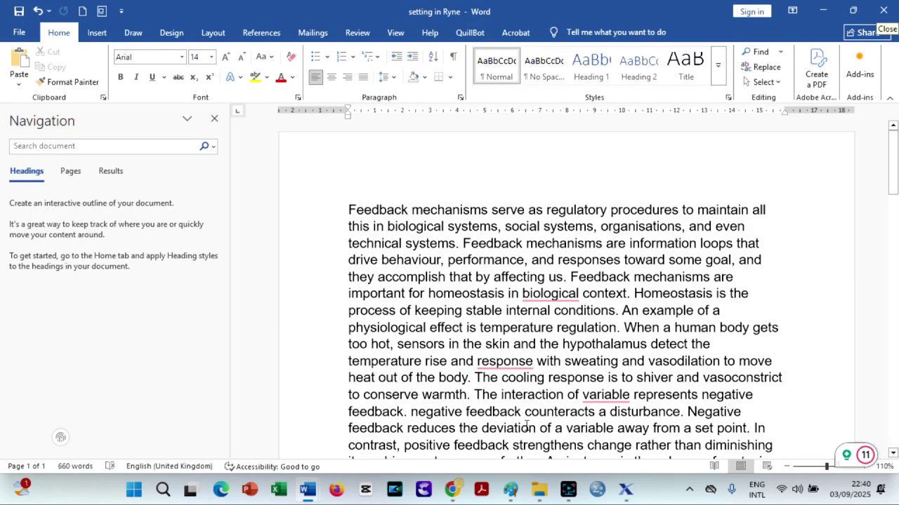